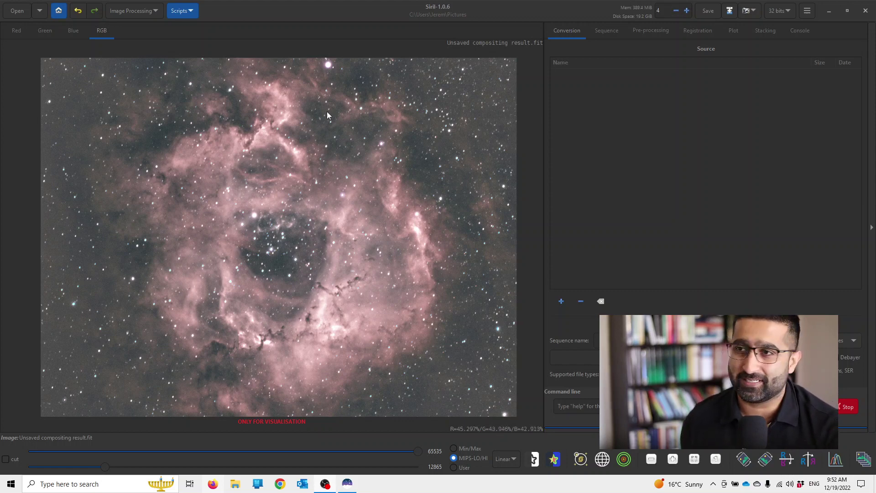
Step: Open the Color Saturation tool from Image Processing and choose the Global hue range
click(248, 11)
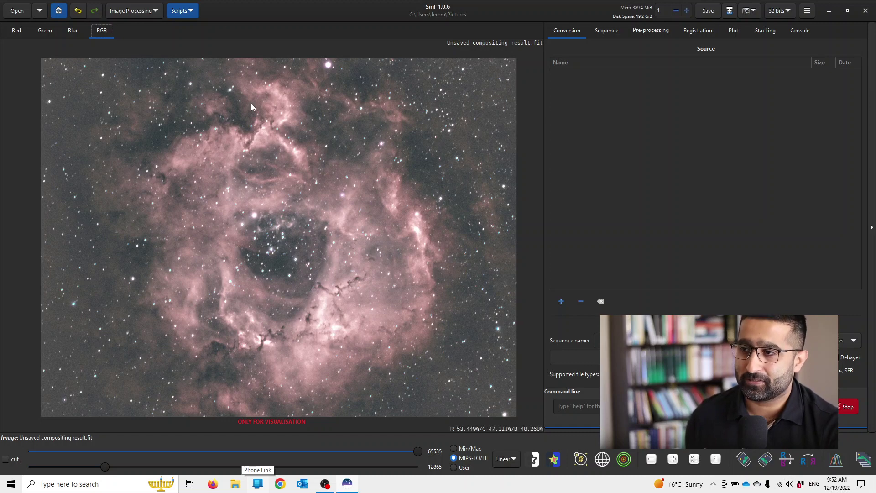
click(128, 12)
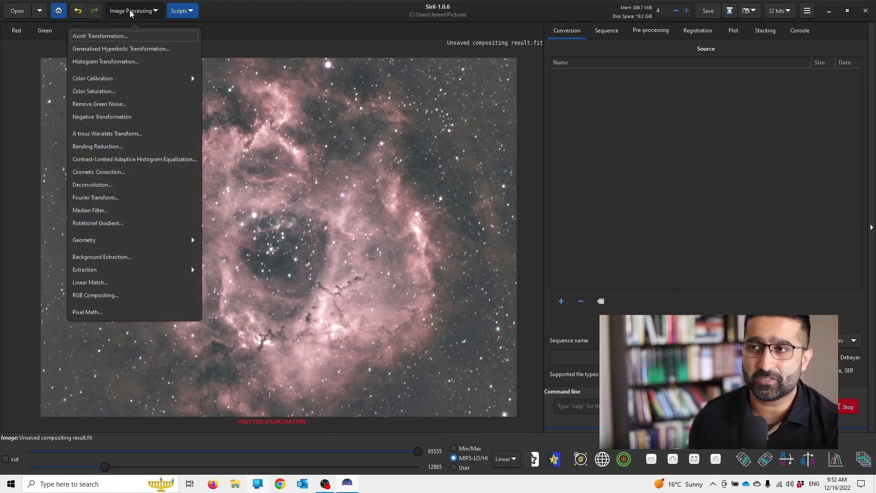
click(118, 92)
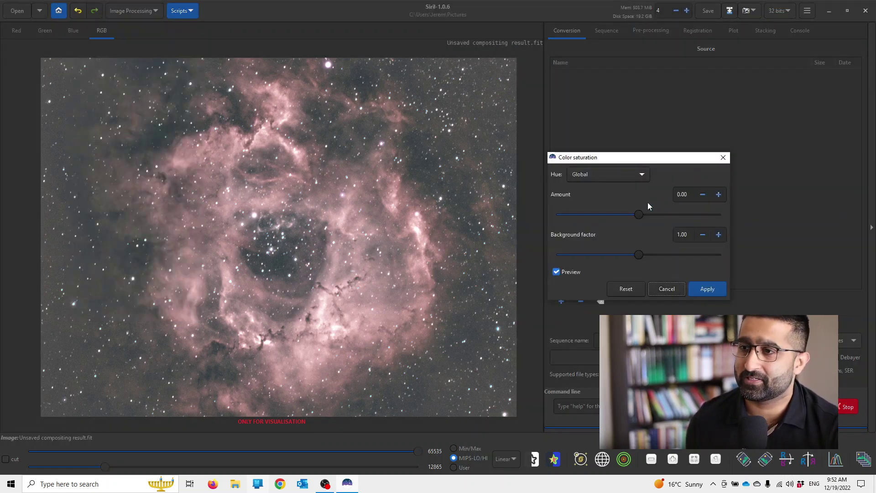
click(607, 177)
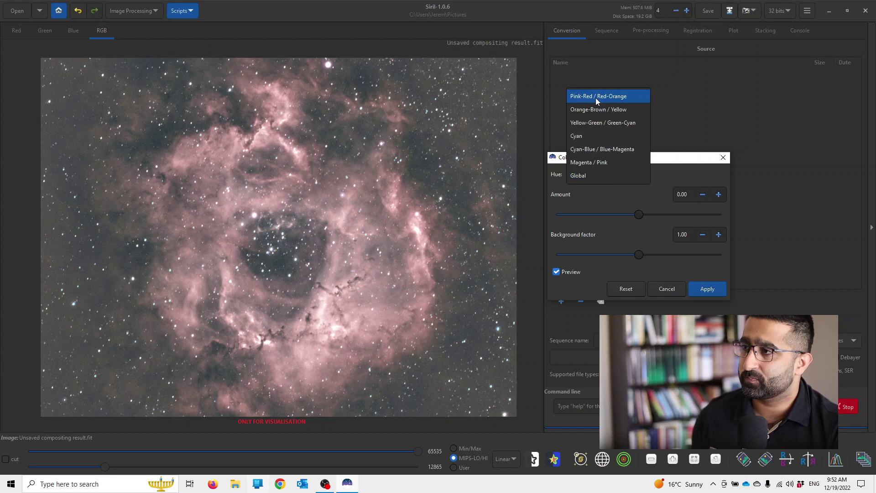
click(596, 100)
click(603, 177)
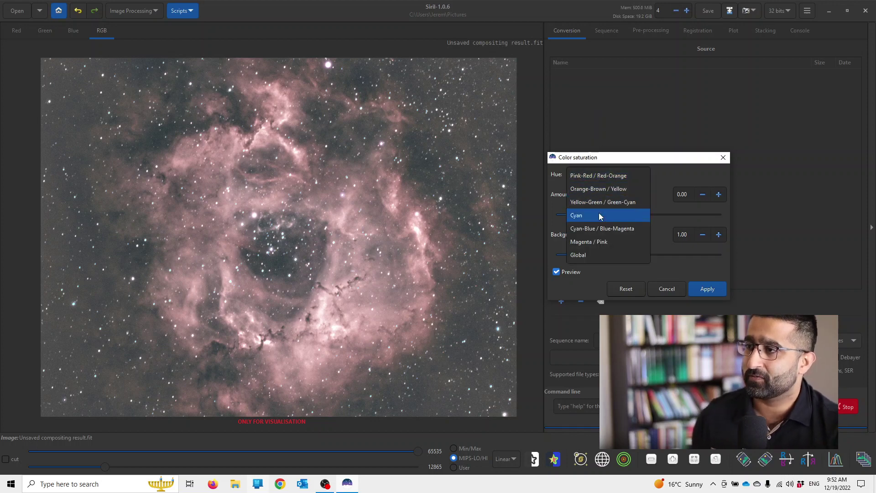
click(596, 254)
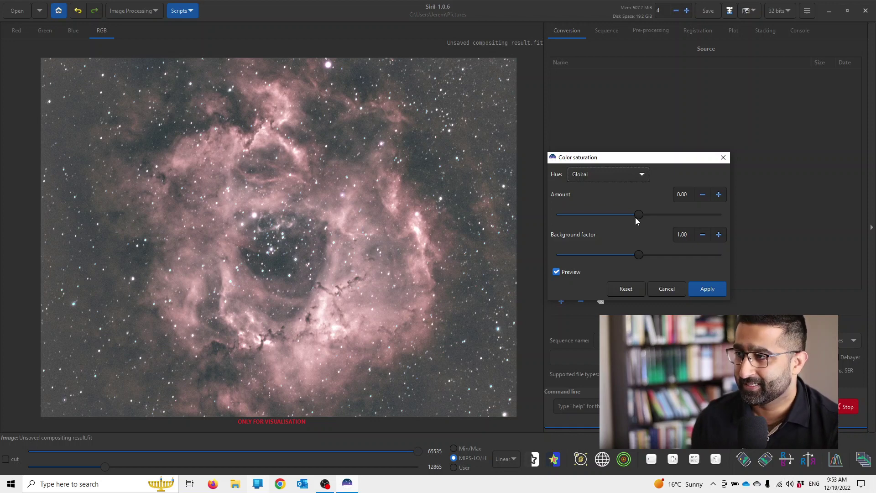
Step: Preview saturation amounts around 0.7, then apply a global boost of about 0.65
drag(639, 216, 675, 216)
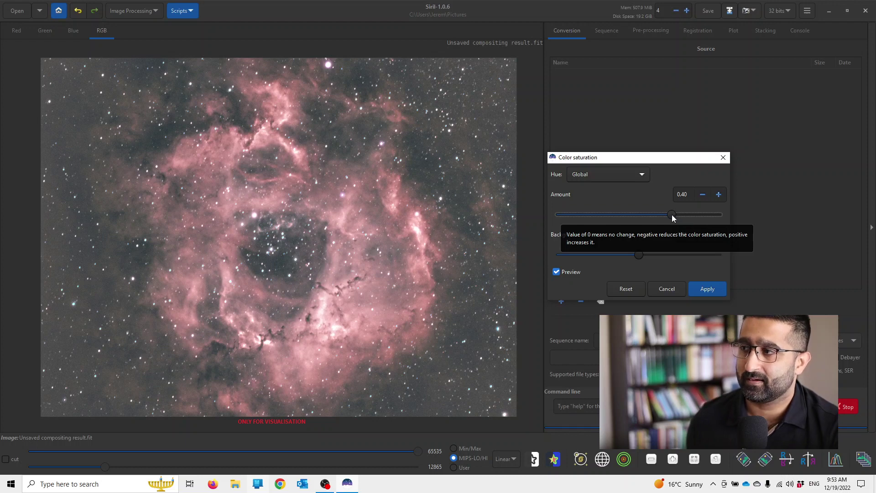
drag(672, 214, 678, 215)
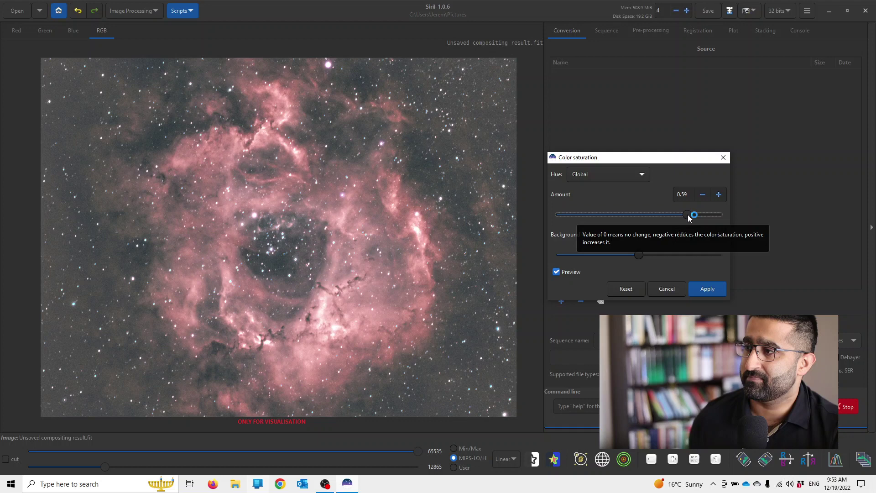
drag(679, 218, 705, 221)
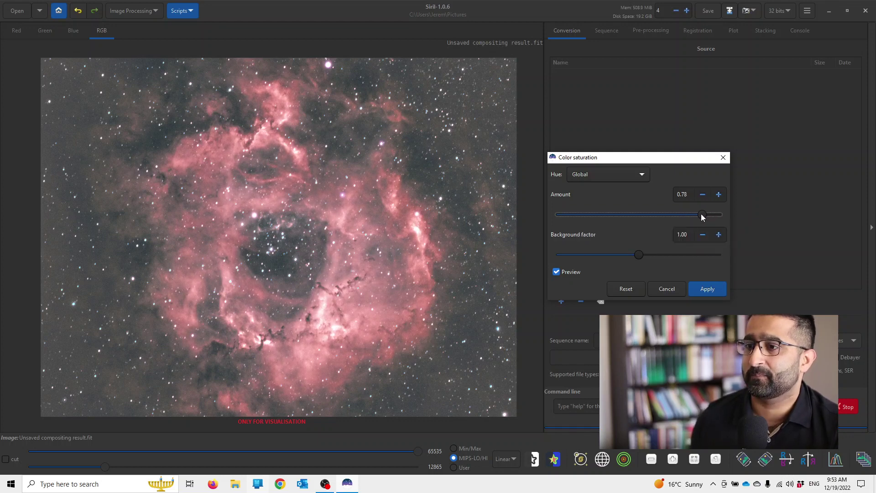
mouse_move(700, 216)
mouse_down()
mouse_move(710, 216)
mouse_move(691, 217)
mouse_up()
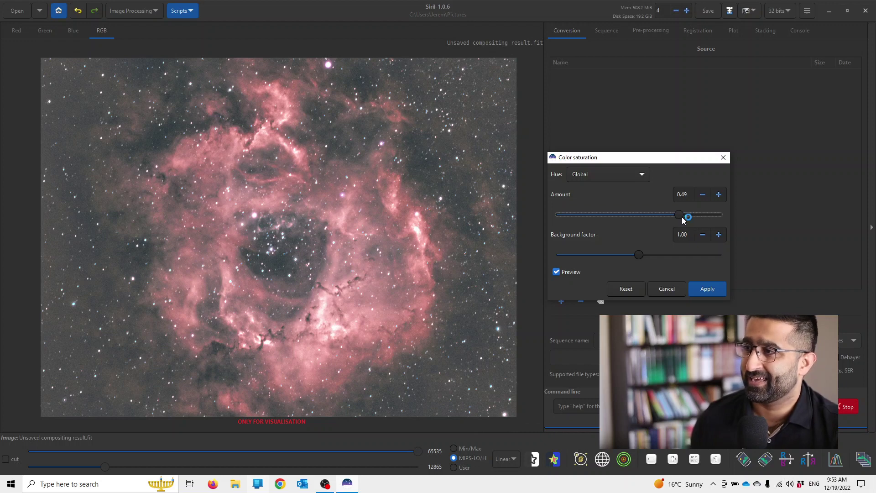
mouse_move(687, 216)
mouse_down()
mouse_move(699, 215)
mouse_move(691, 215)
mouse_up()
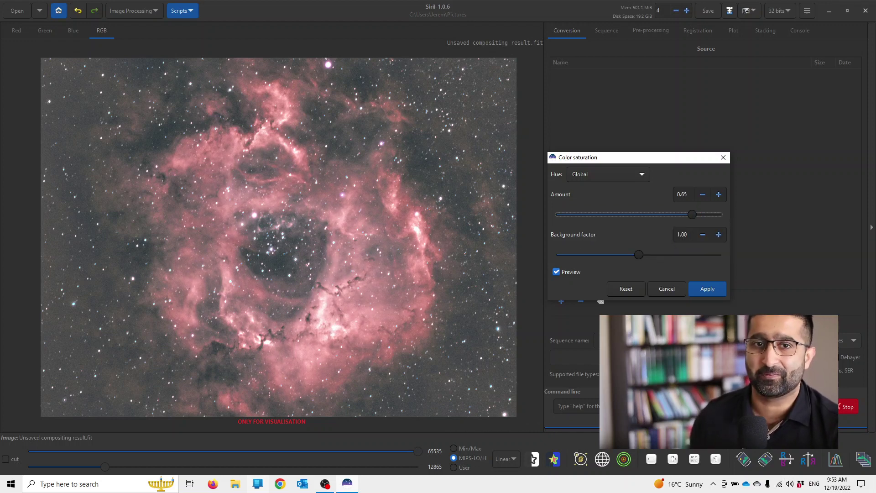
click(712, 289)
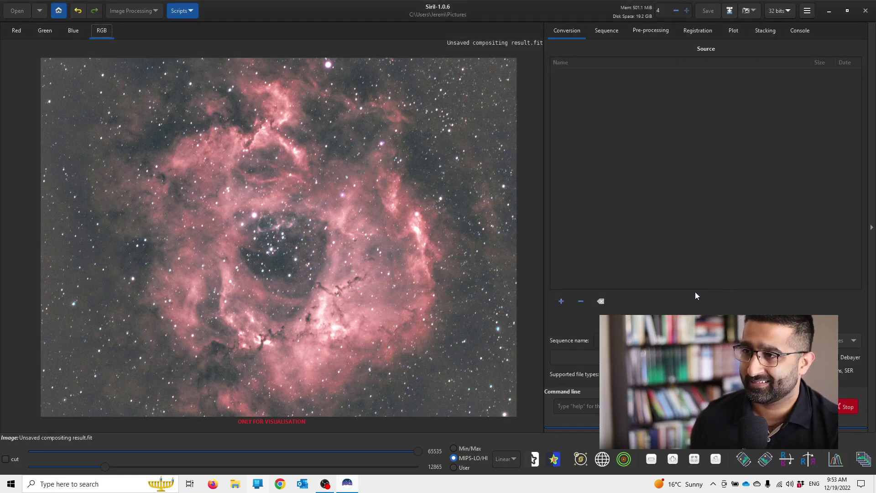